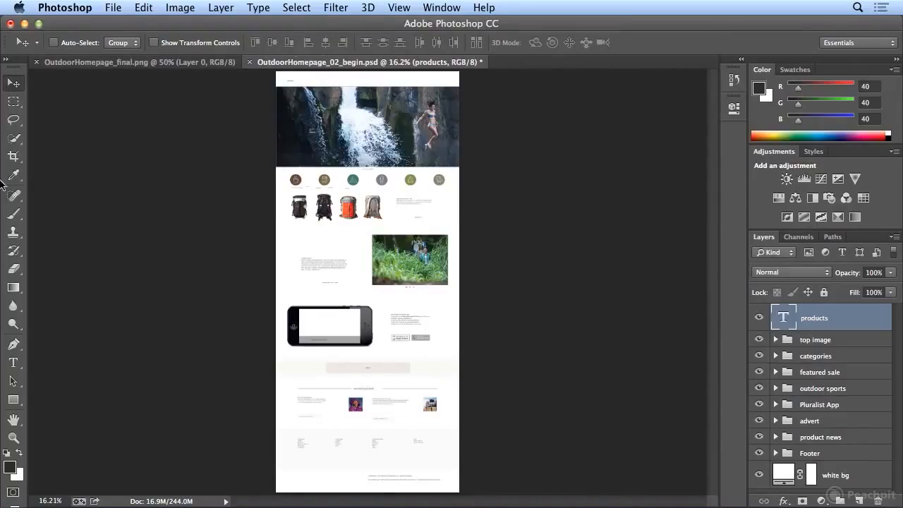
# Activate the Type tool and show the "products" text in the white page header at 100% zoom
pyautogui.click(13, 362)
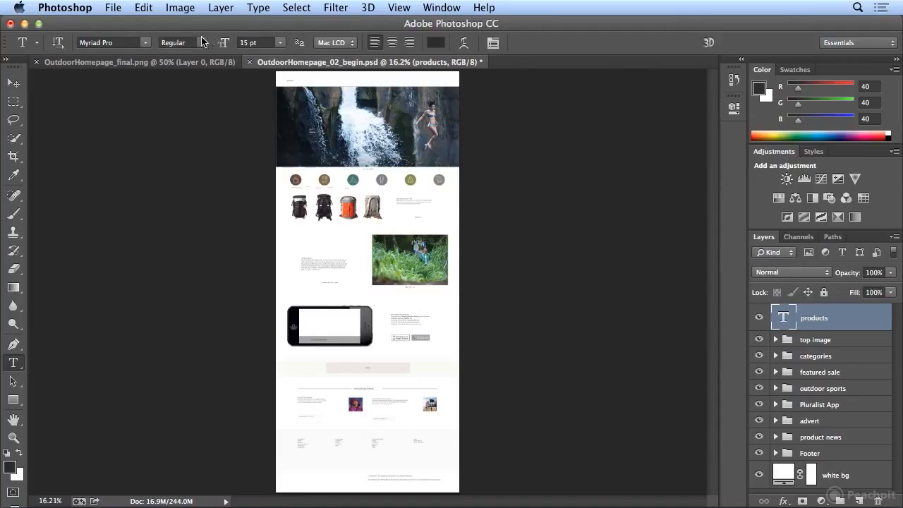
pyautogui.click(399, 7)
pyautogui.click(400, 7)
pyautogui.press('super+equal')
pyautogui.press('super+equal')
pyautogui.press('super+equal')
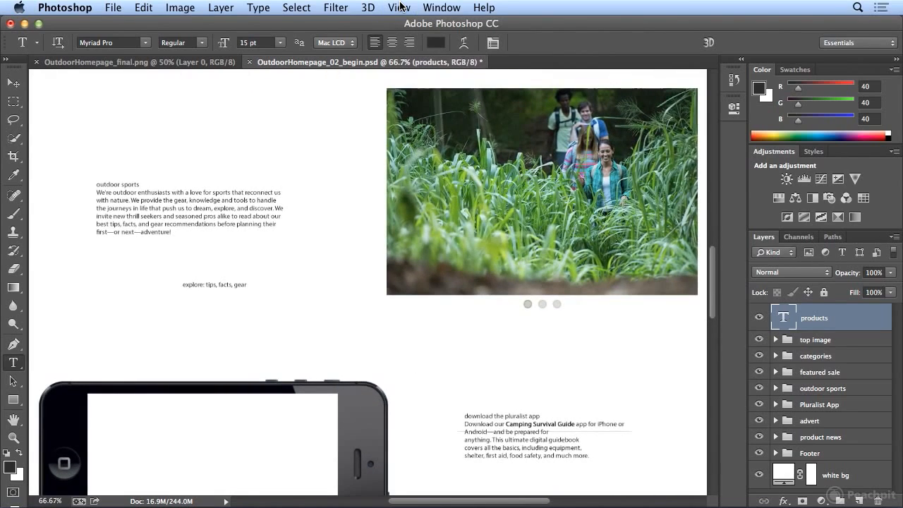
pyautogui.scroll(10, 445, 114)
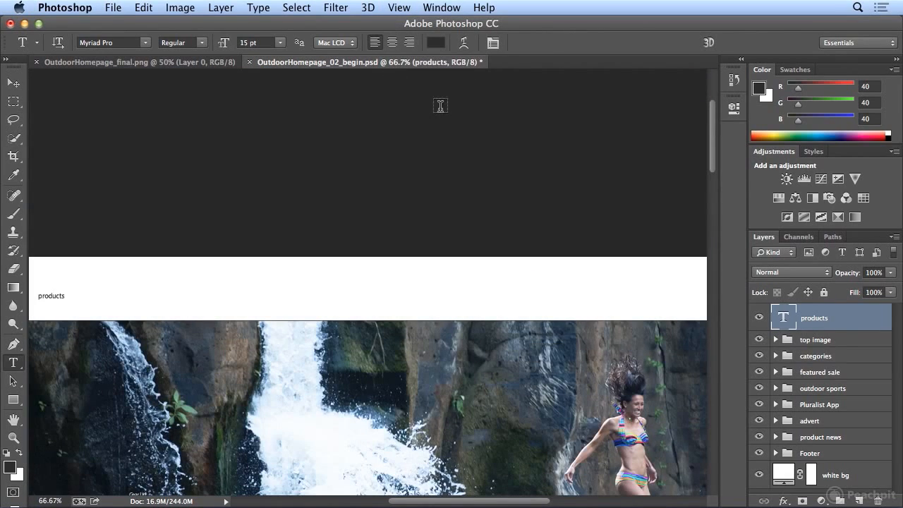
pyautogui.moveTo(415, 504); pyautogui.dragTo(395, 504)
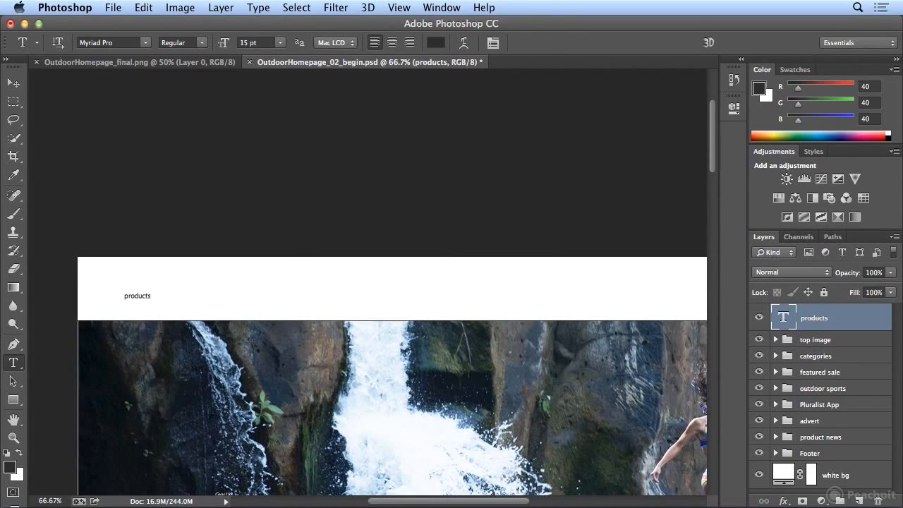
pyautogui.click(400, 7)
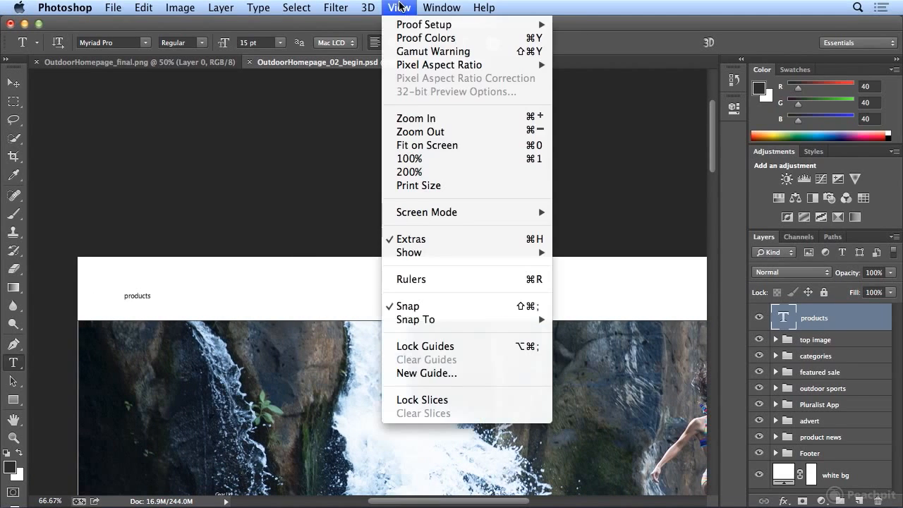
pyautogui.click(415, 164)
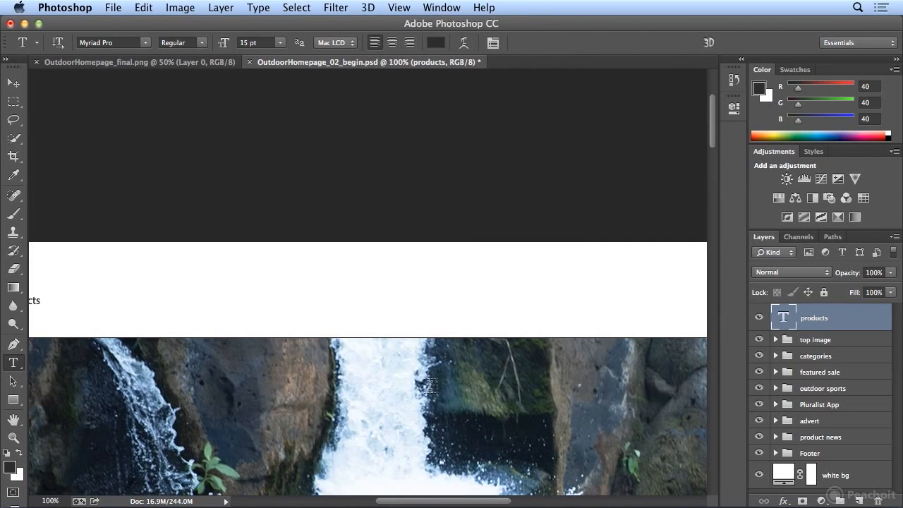
pyautogui.moveTo(447, 501); pyautogui.dragTo(420, 502)
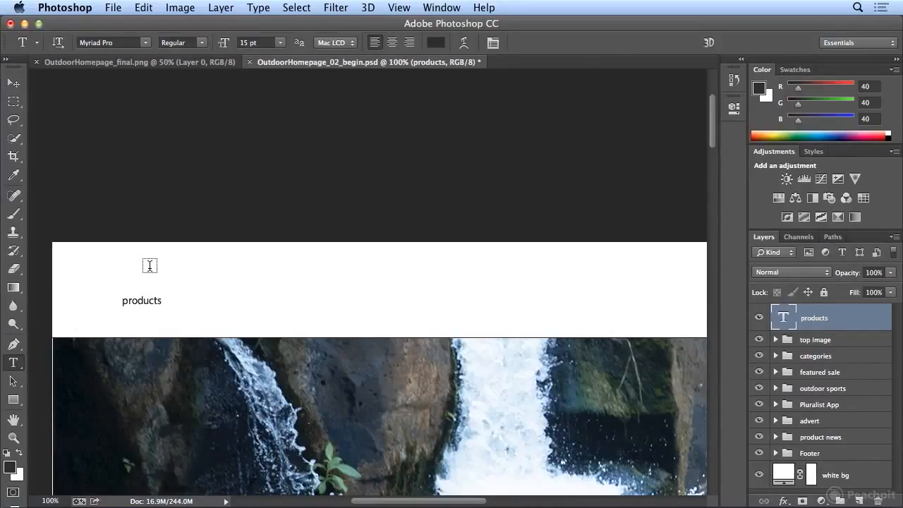
pyautogui.click(142, 280)
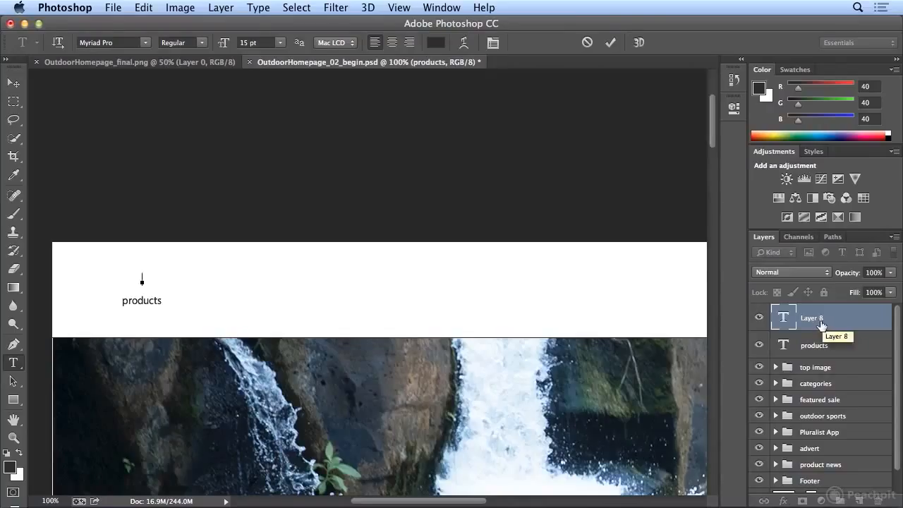
pyautogui.click(612, 45)
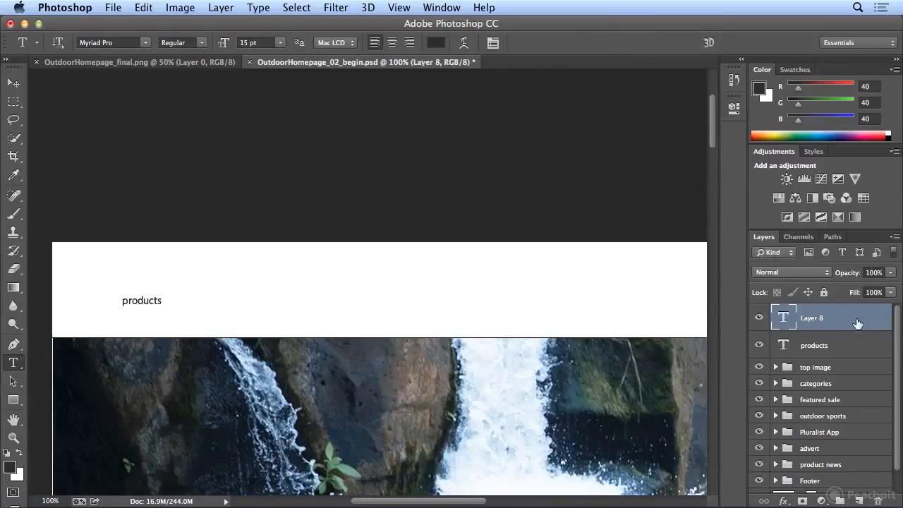
pyautogui.click(878, 500)
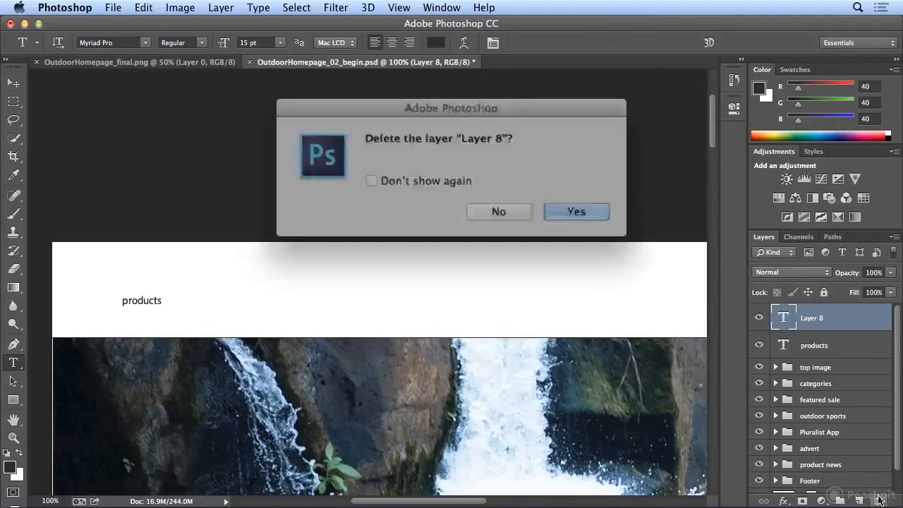
pyautogui.click(569, 204)
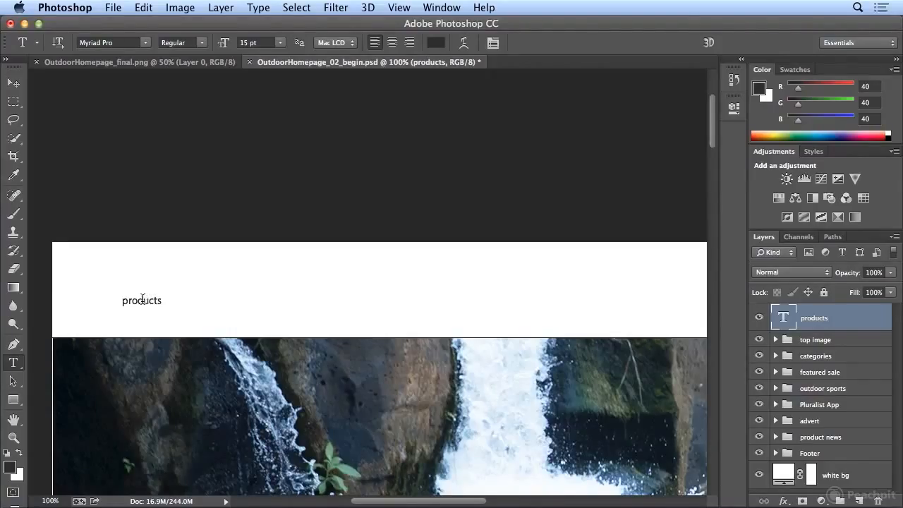
# Select the word "products" and toggle its text orientation to vertical and back to horizontal
pyautogui.click(141, 300)
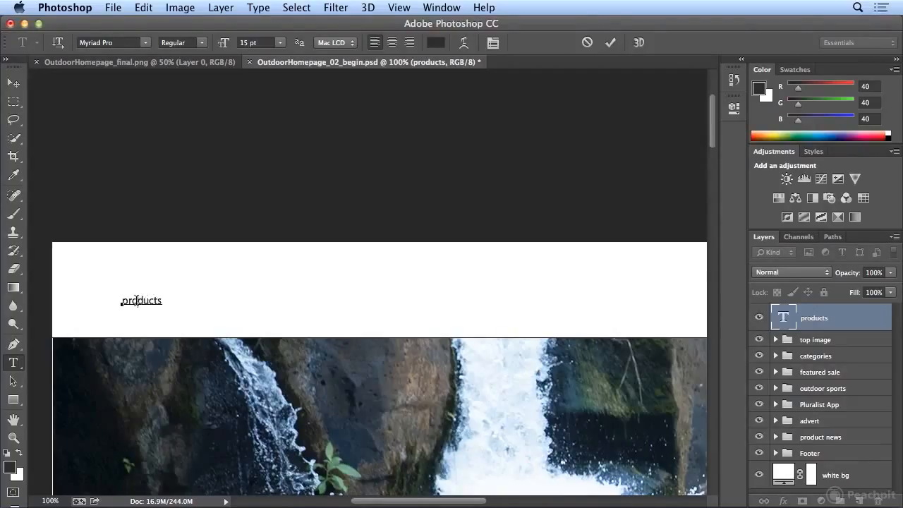
pyautogui.doubleClick(137, 301)
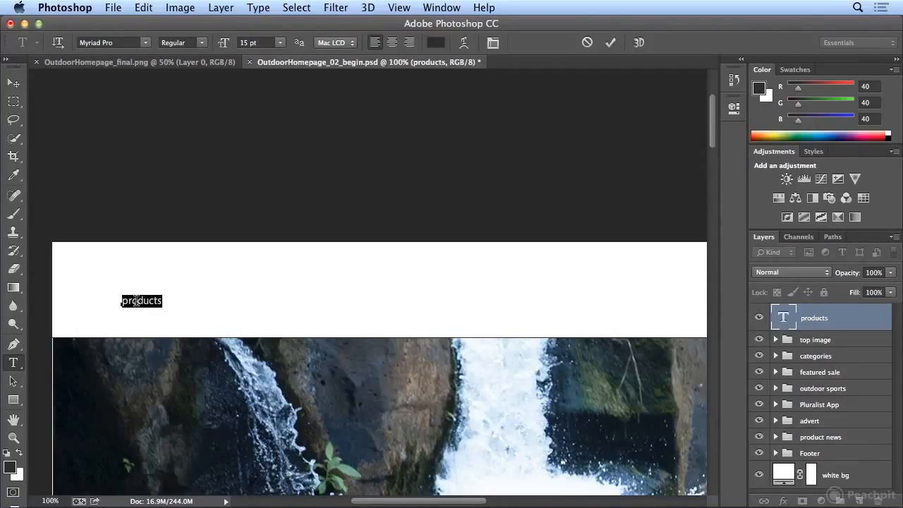
pyautogui.click(55, 44)
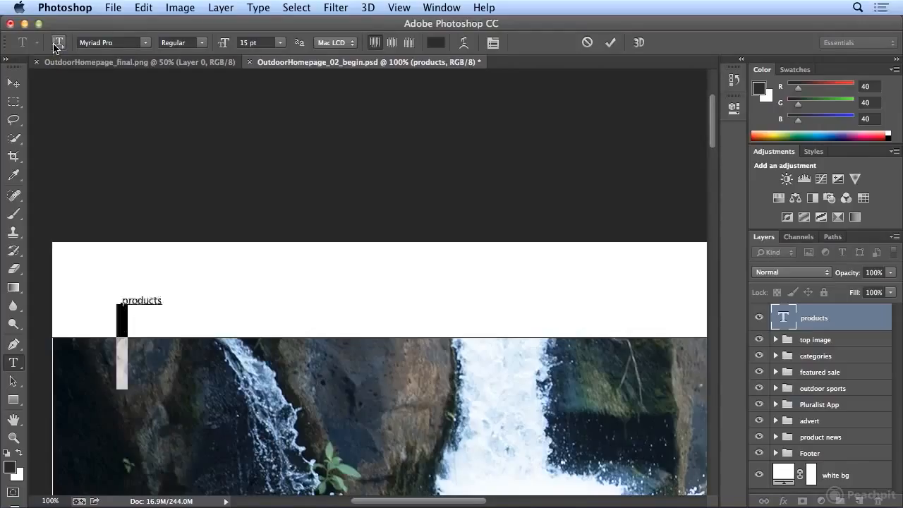
pyautogui.click(55, 44)
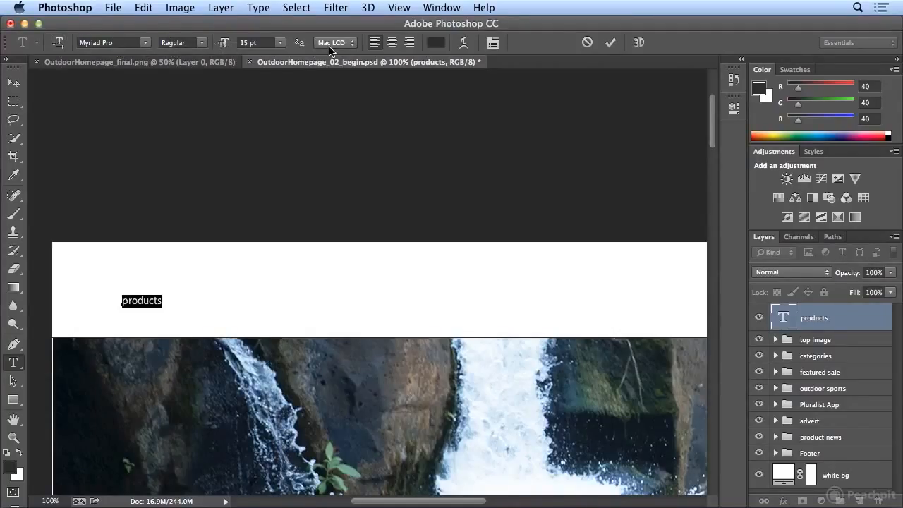
# Open the character settings, reselect the word "products" and set its kerning to Optical
pyautogui.click(493, 43)
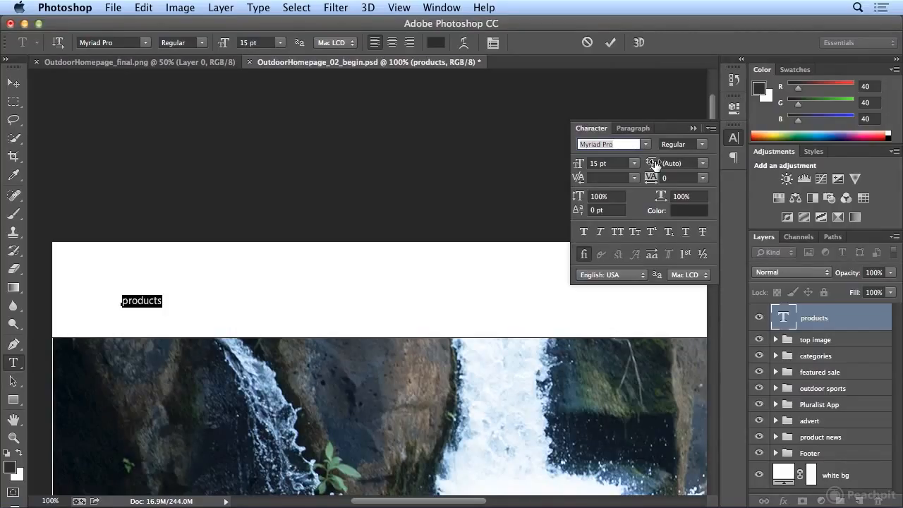
pyautogui.click(147, 299)
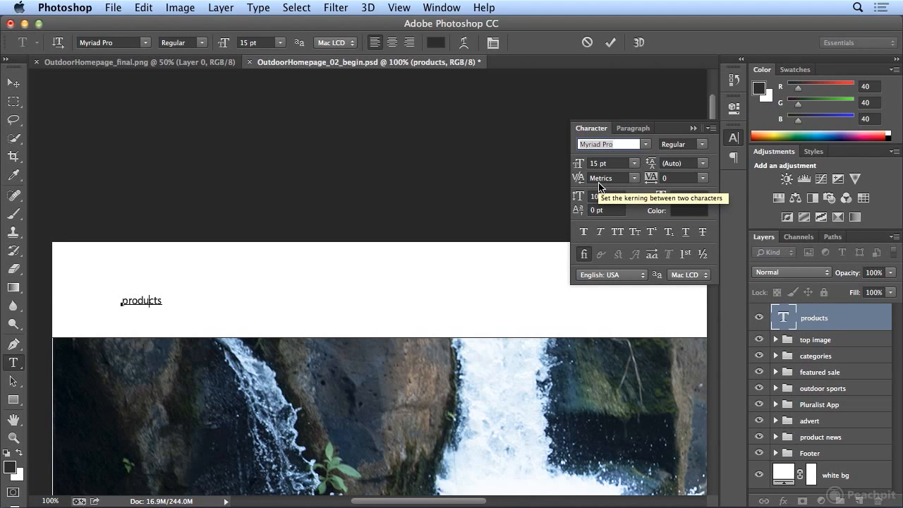
pyautogui.doubleClick(139, 298)
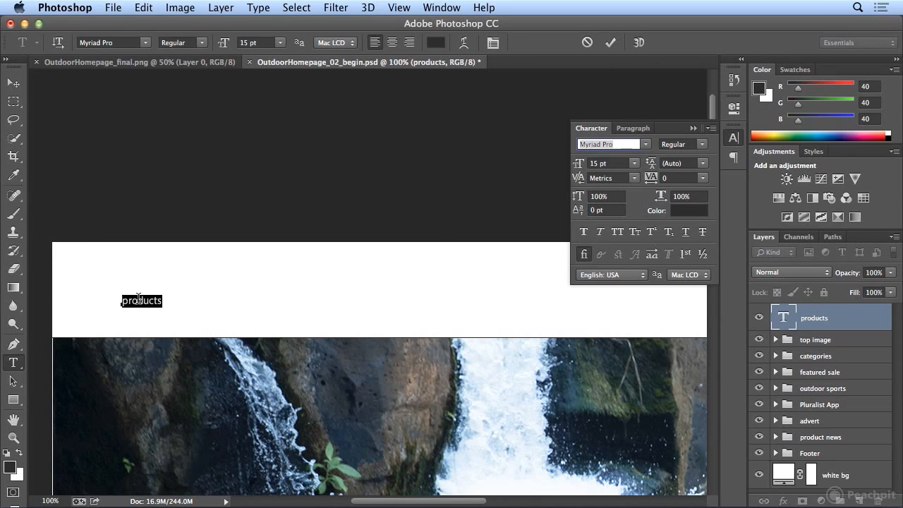
pyautogui.click(635, 178)
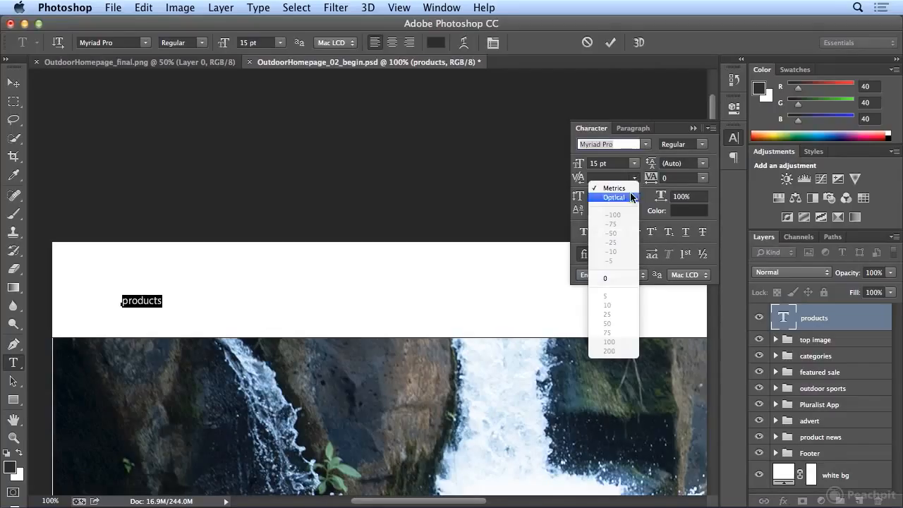
pyautogui.click(628, 196)
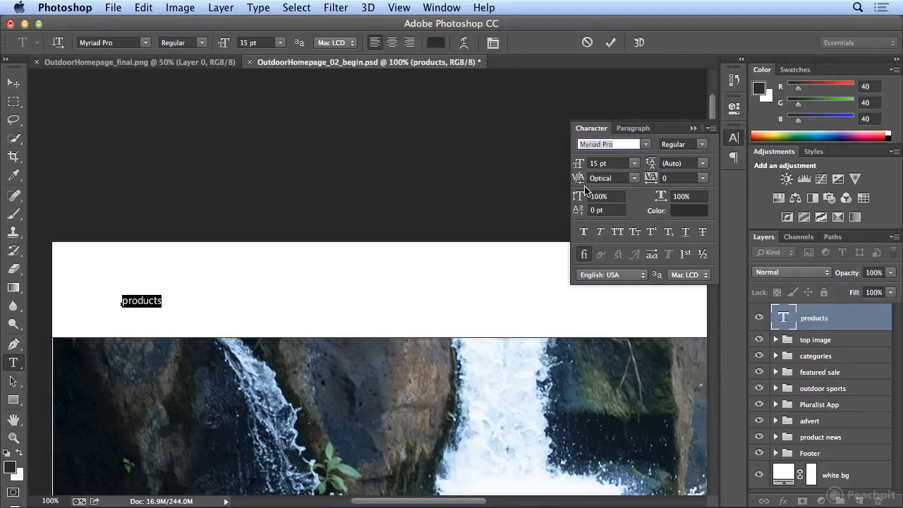
# Compare kerning methods on the word "products" by switching it to Metrics and back to Optical
pyautogui.click(634, 179)
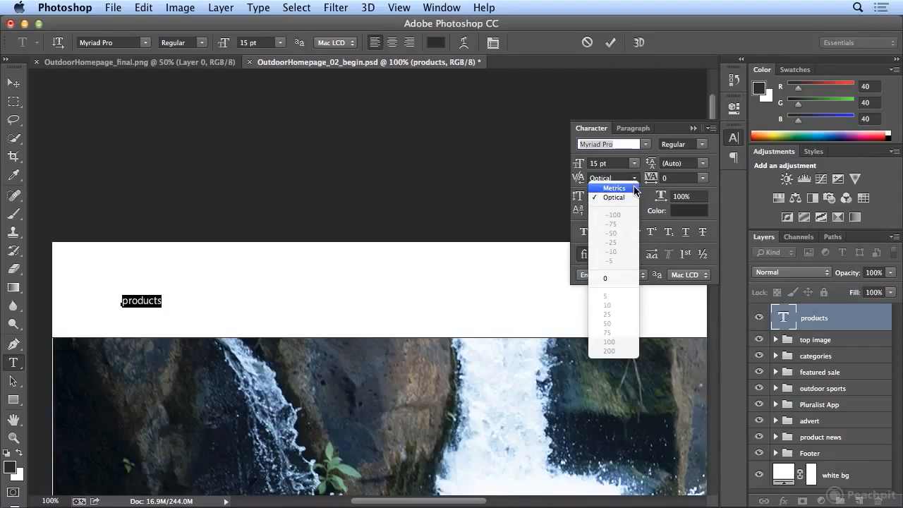
pyautogui.click(614, 188)
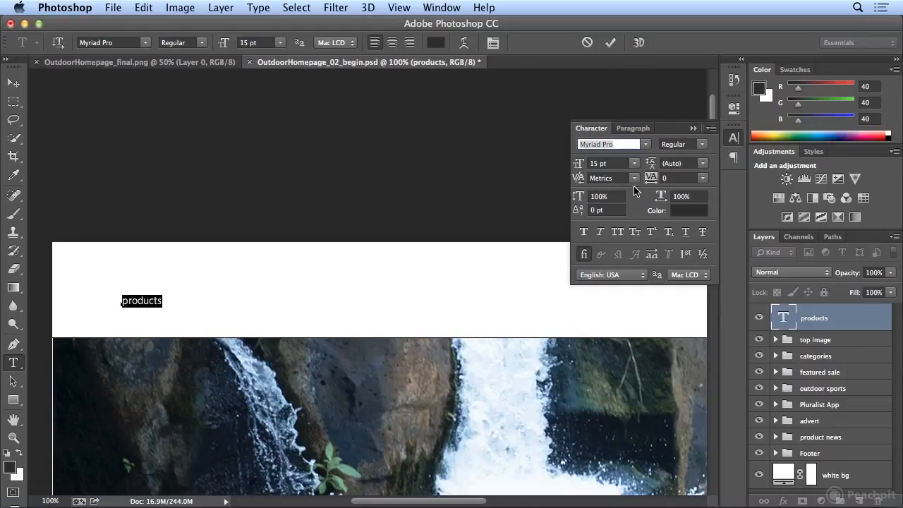
pyautogui.click(635, 181)
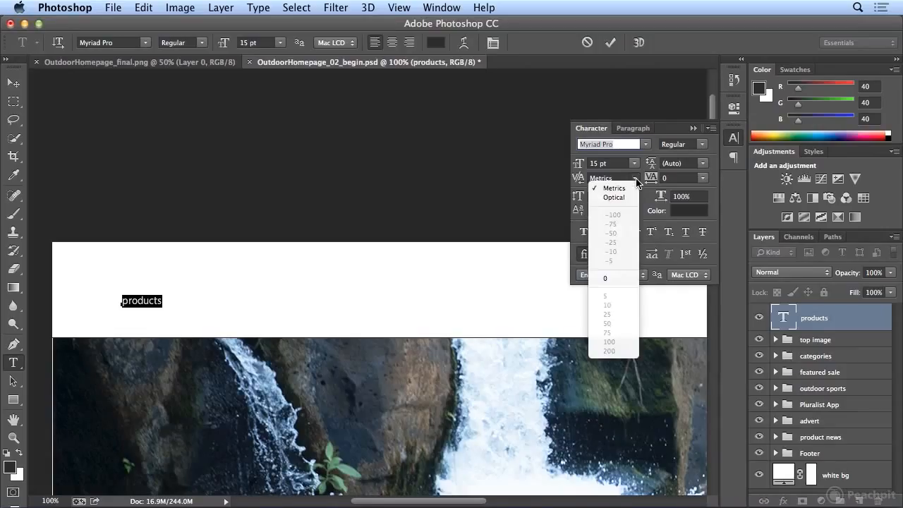
pyautogui.click(631, 199)
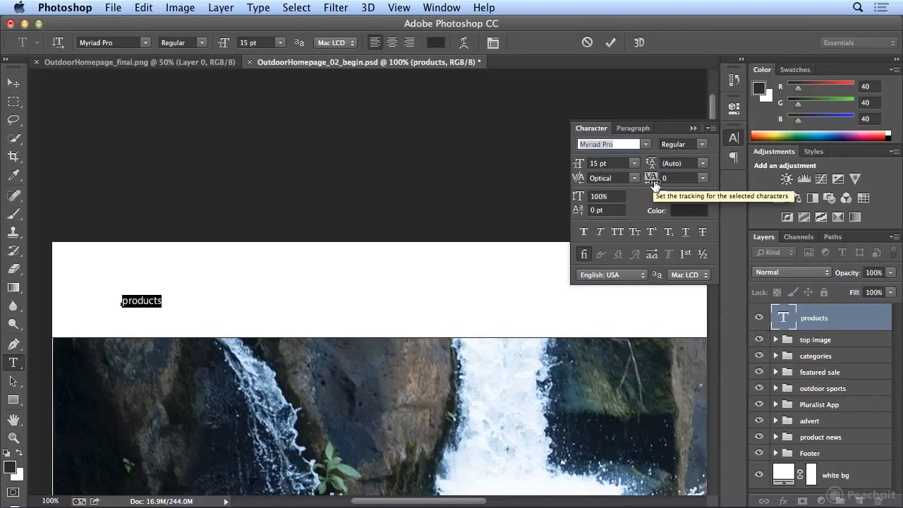
# Try a tracking of 10 on the word "products" and settle on a tracking of 25
pyautogui.click(702, 180)
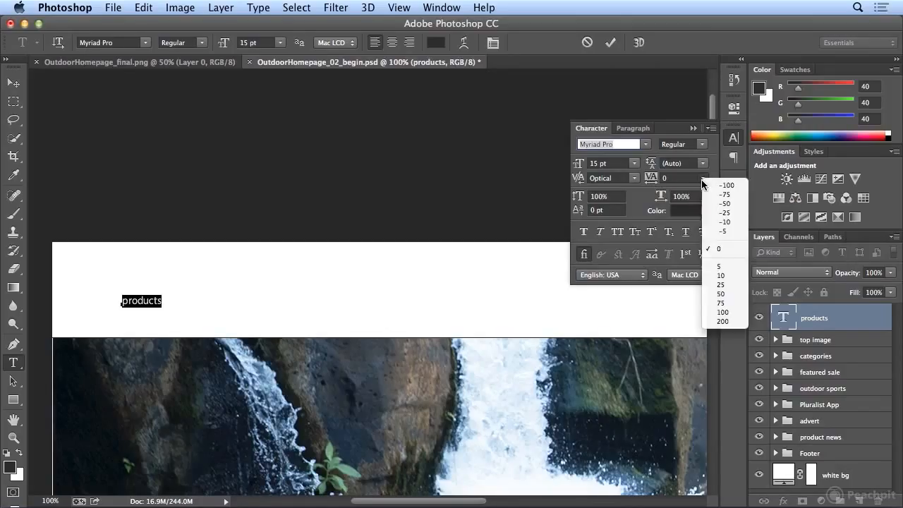
pyautogui.click(728, 276)
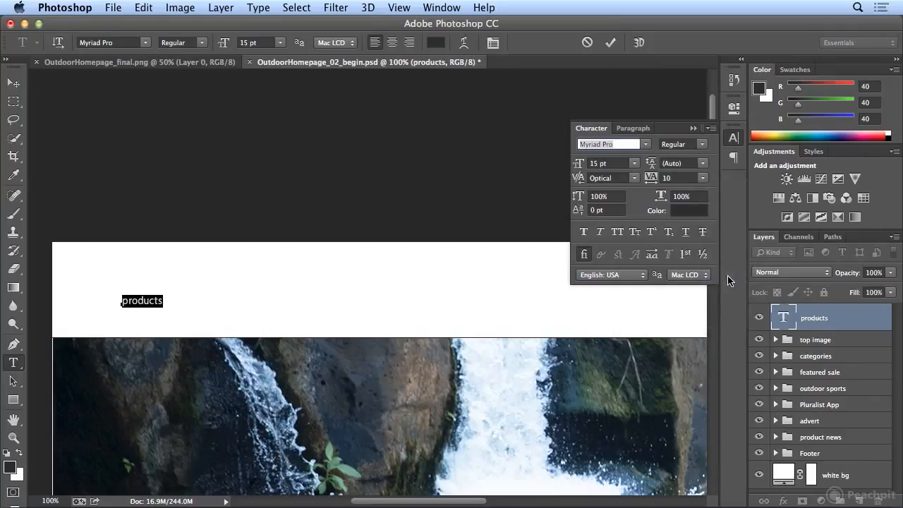
pyautogui.click(702, 182)
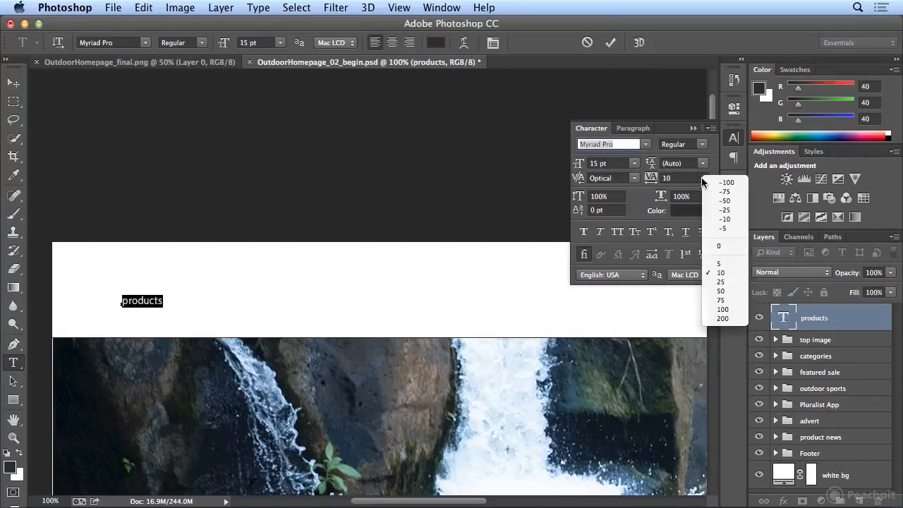
pyautogui.click(720, 281)
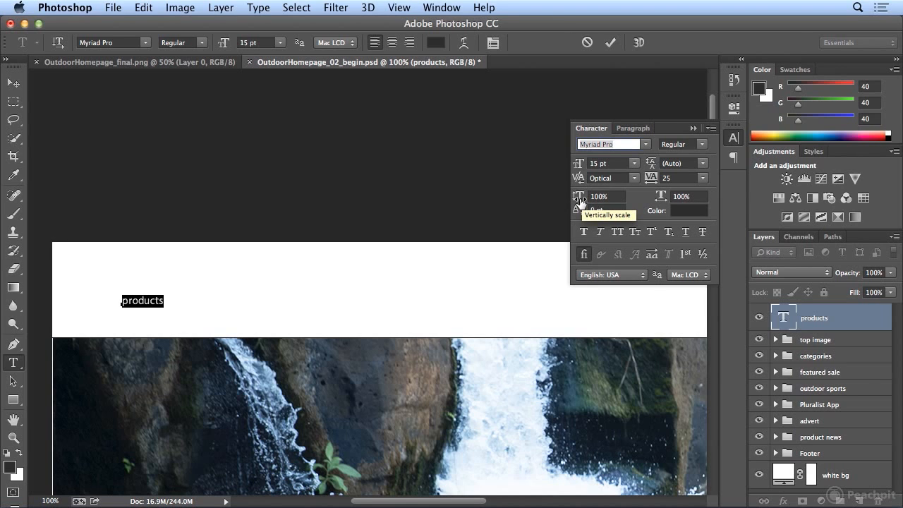
# Set the vertical scale of the word "products" to 95% and its horizontal scale to 80%
pyautogui.moveTo(580, 201)
pyautogui.mouseDown()
pyautogui.moveTo(618, 181)
pyautogui.moveTo(573, 212)
pyautogui.mouseUp()
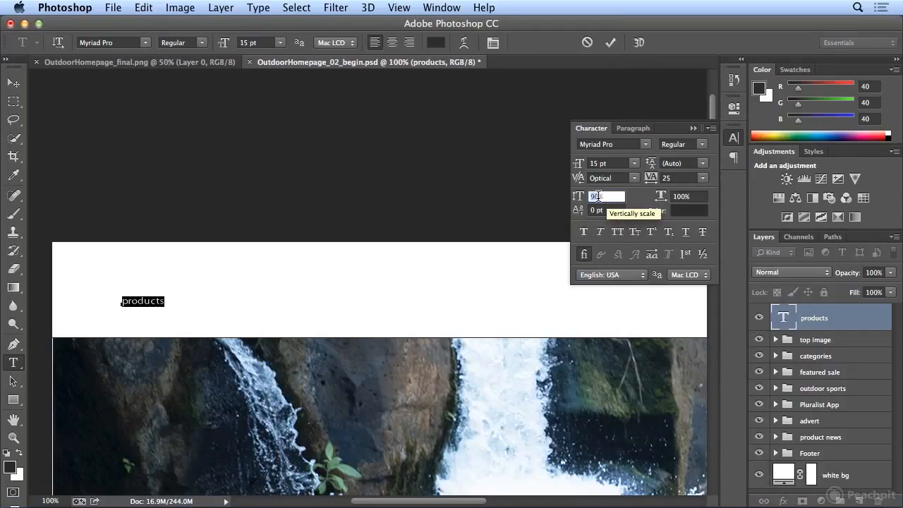
pyautogui.write('95')
pyautogui.press('Tab')
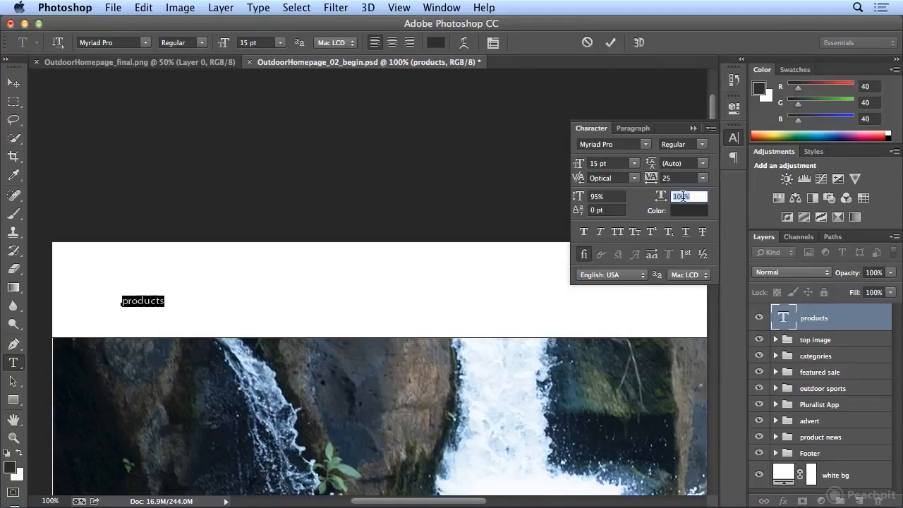
pyautogui.write('80')
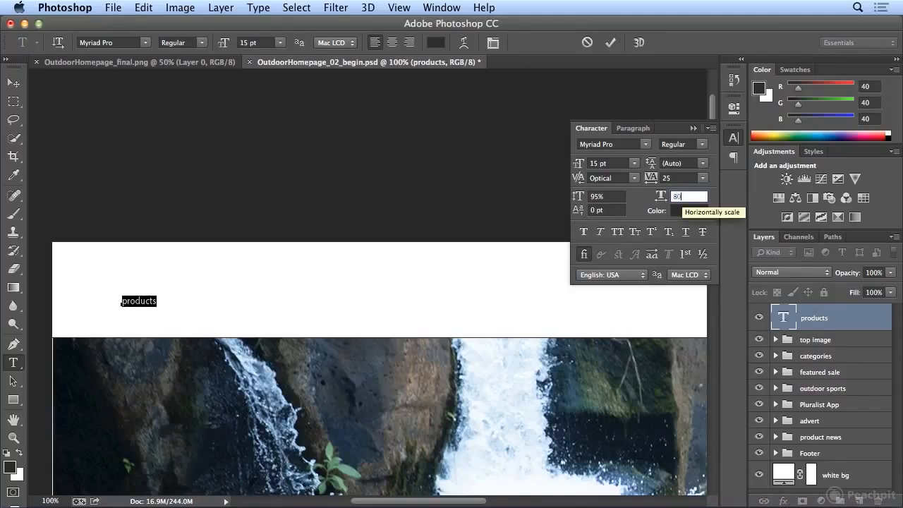
pyautogui.press('Tab')
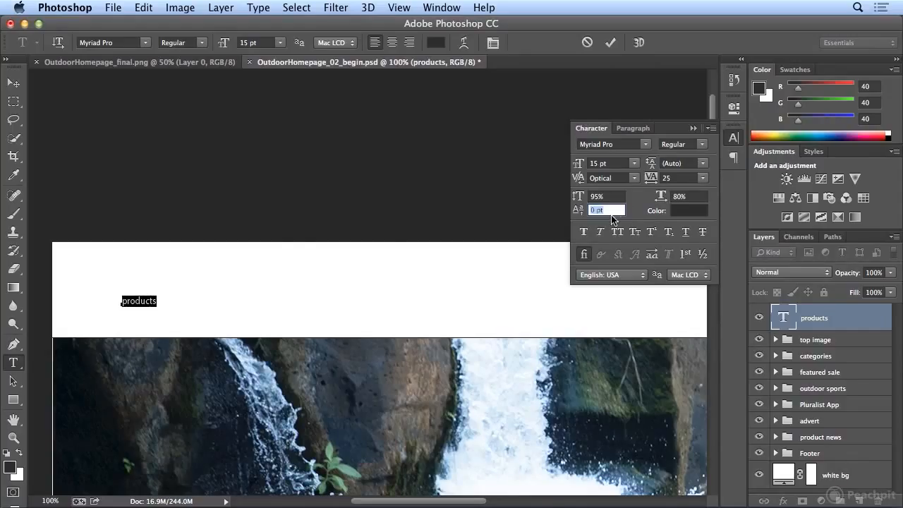
# Select the final "s" of "products", try a baseline shift of 19 pt and bring it down to -3 pt
pyautogui.click(153, 302)
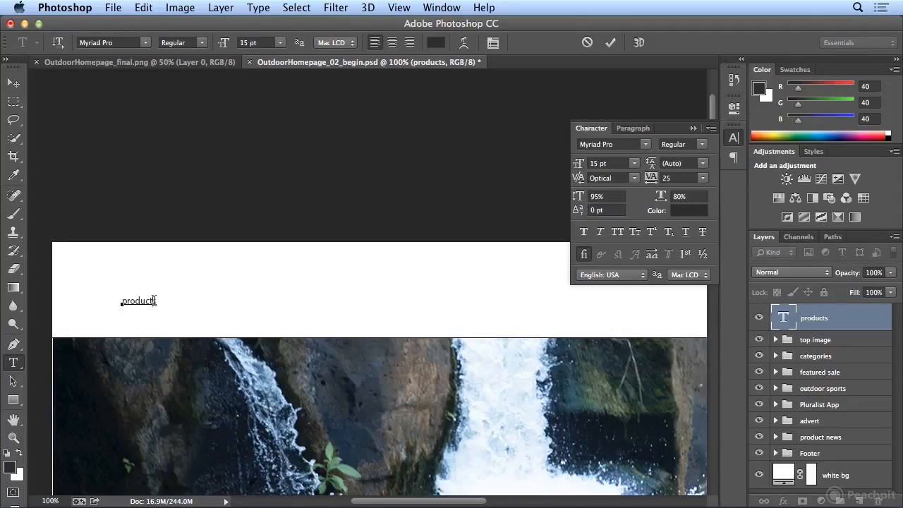
pyautogui.moveTo(157, 302); pyautogui.dragTo(153, 301)
pyautogui.click(581, 214)
pyautogui.moveTo(597, 207); pyautogui.dragTo(597, 207)
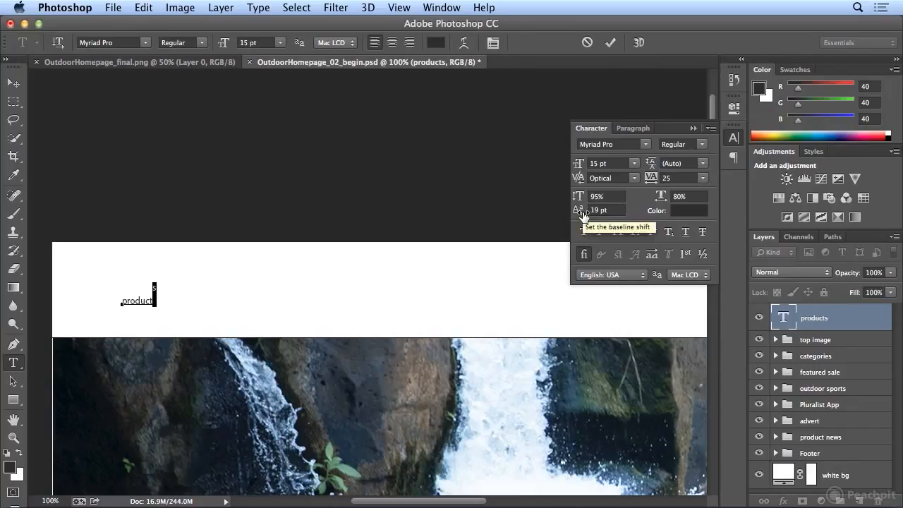
pyautogui.moveTo(583, 214); pyautogui.dragTo(569, 226)
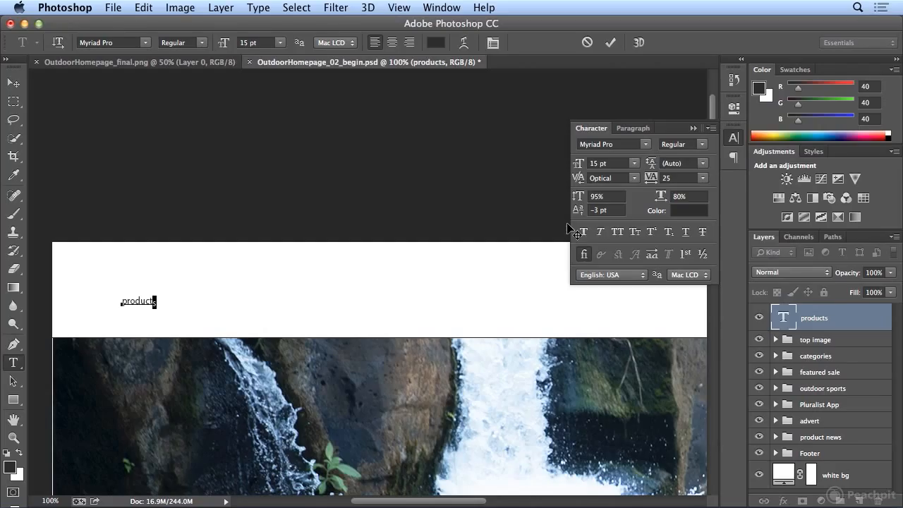
# Reset the baseline shift of the final "s" in "products" to 0 pt
pyautogui.click(614, 209)
pyautogui.write('0')
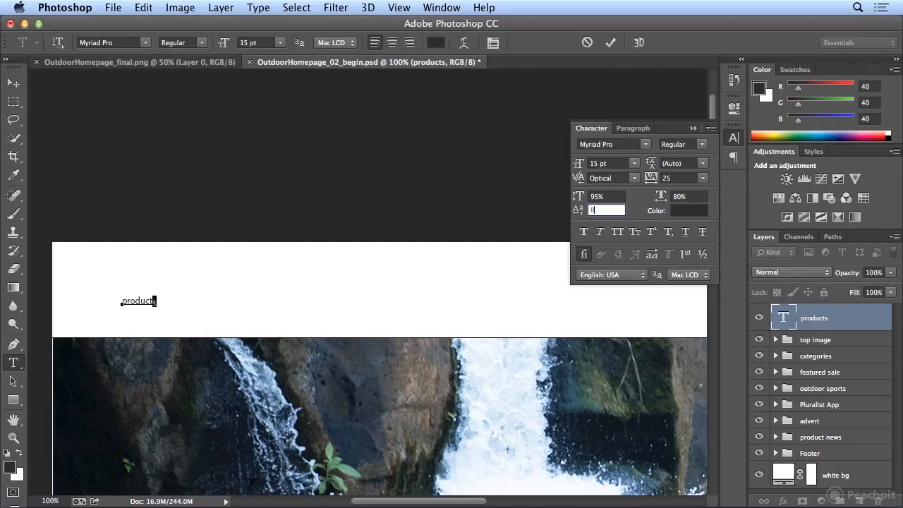
pyautogui.press('Return')
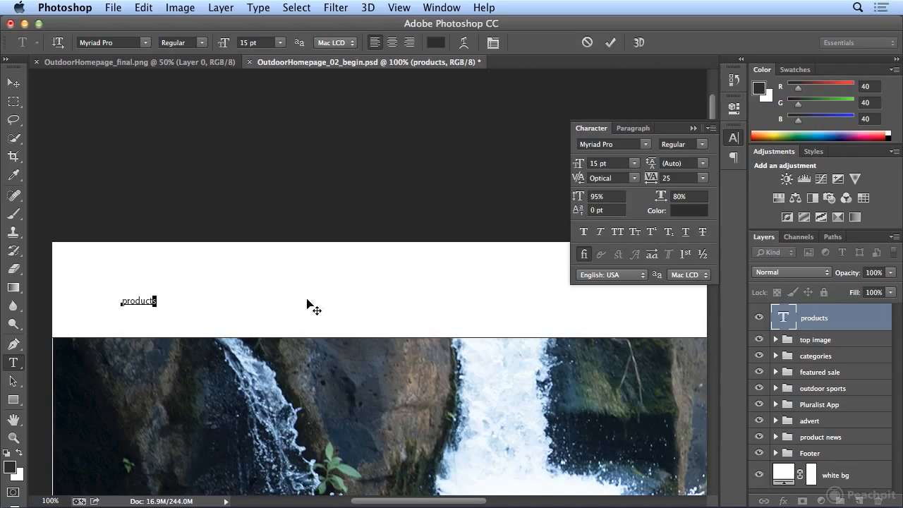
# Inspect the text color of the whole word "products" in the Color Picker and accept it as it is
pyautogui.doubleClick(141, 295)
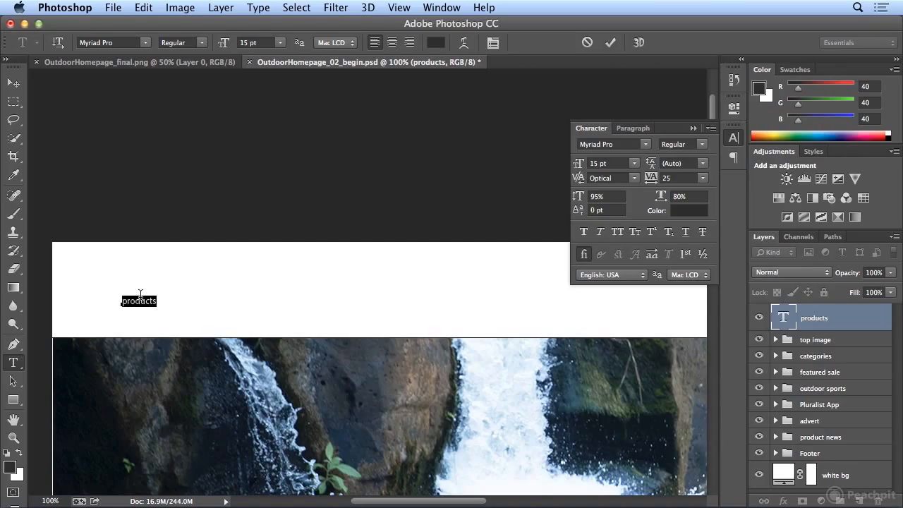
pyautogui.click(684, 212)
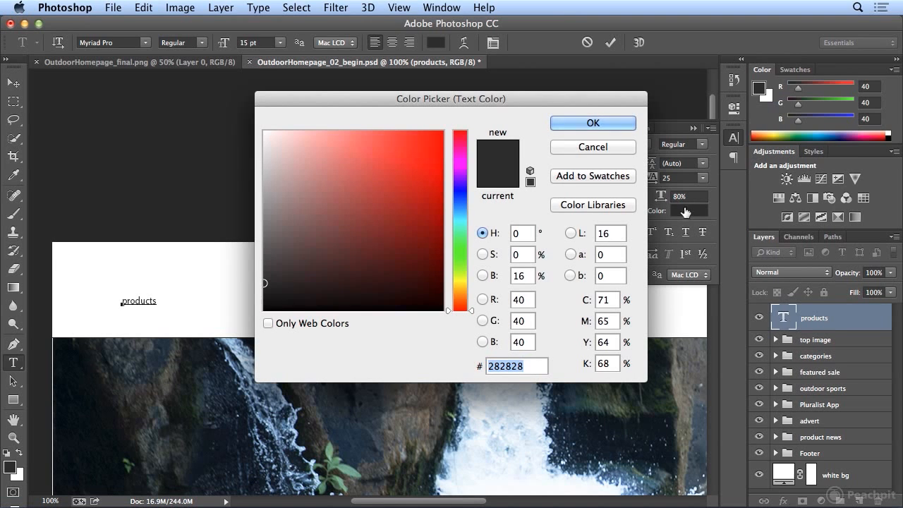
pyautogui.click(605, 125)
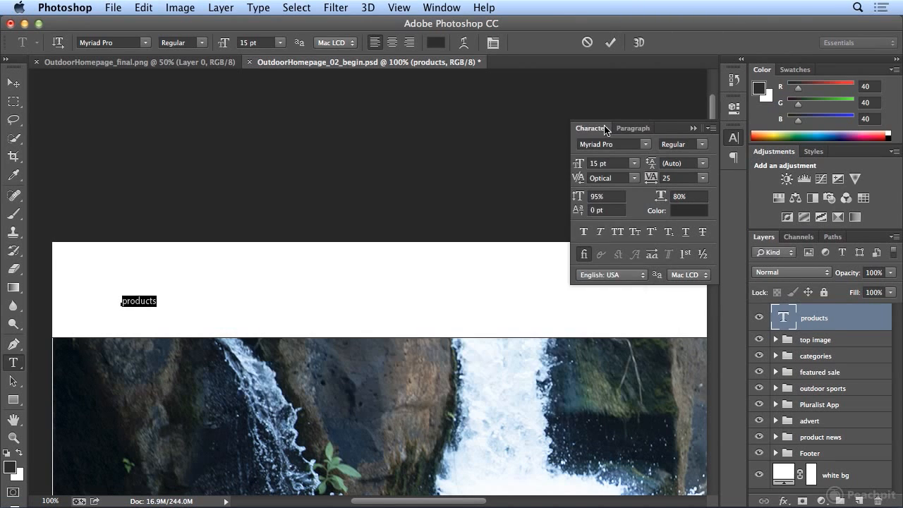
# Try Faux Bold, Faux Italic and All Caps on the word "products", viewing the available Myriad Pro styles as well
pyautogui.click(585, 235)
pyautogui.click(584, 237)
pyautogui.click(599, 232)
pyautogui.click(705, 145)
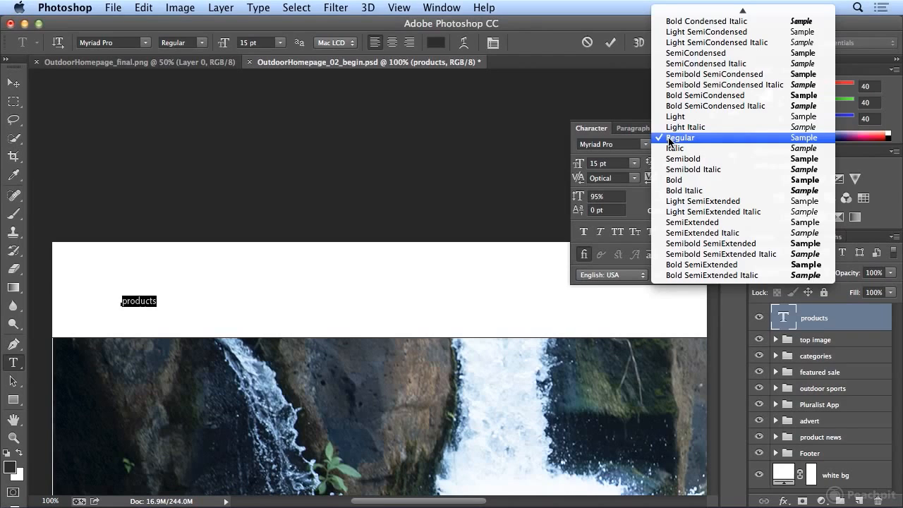
pyautogui.click(624, 139)
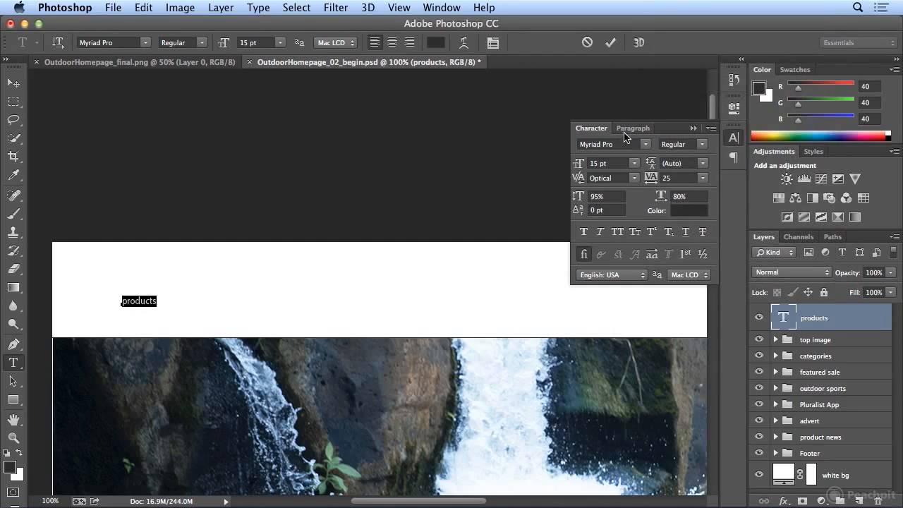
pyautogui.click(618, 232)
pyautogui.click(618, 234)
# Replace the first letter of "products" with a capital "P"
pyautogui.click(127, 303)
pyautogui.doubleClick(127, 303)
pyautogui.click(123, 302)
pyautogui.doubleClick(125, 302)
pyautogui.click(127, 301)
pyautogui.press('BackSpace')
pyautogui.write('P')
# Try Small Caps on the whole word "Products" and settle on All Caps
pyautogui.doubleClick(138, 299)
pyautogui.click(638, 236)
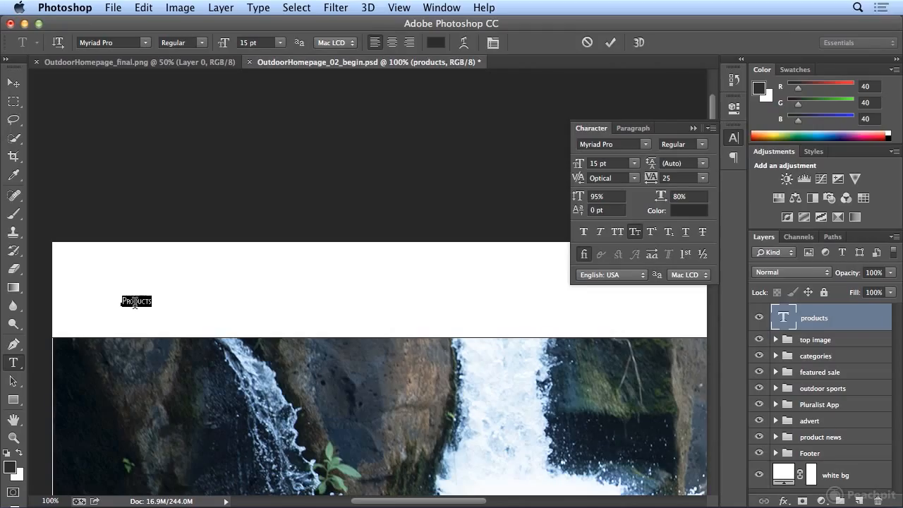
pyautogui.click(617, 233)
# Add a "2" after "PRODUCTS", try Superscript and Subscript on it, and delete the digit
pyautogui.click(161, 301)
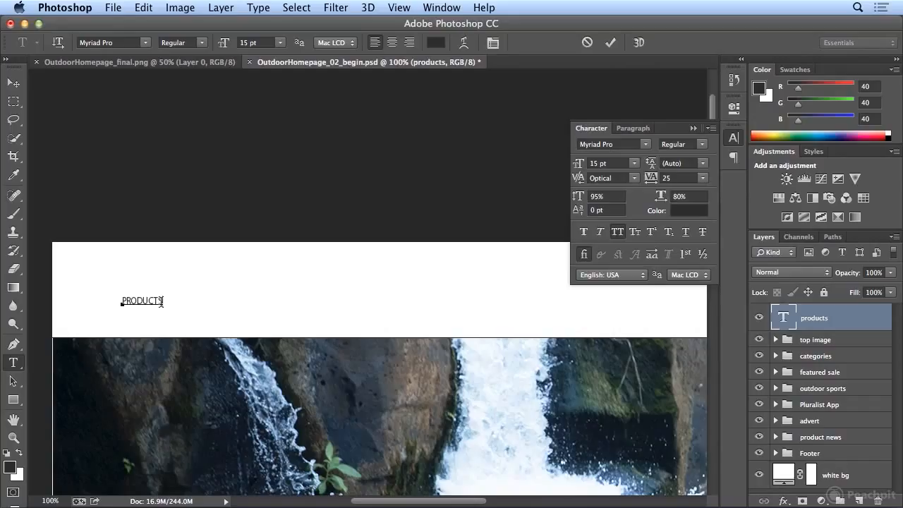
pyautogui.write('2')
pyautogui.hotkey('shift', 'Left')
pyautogui.click(658, 233)
pyautogui.click(668, 235)
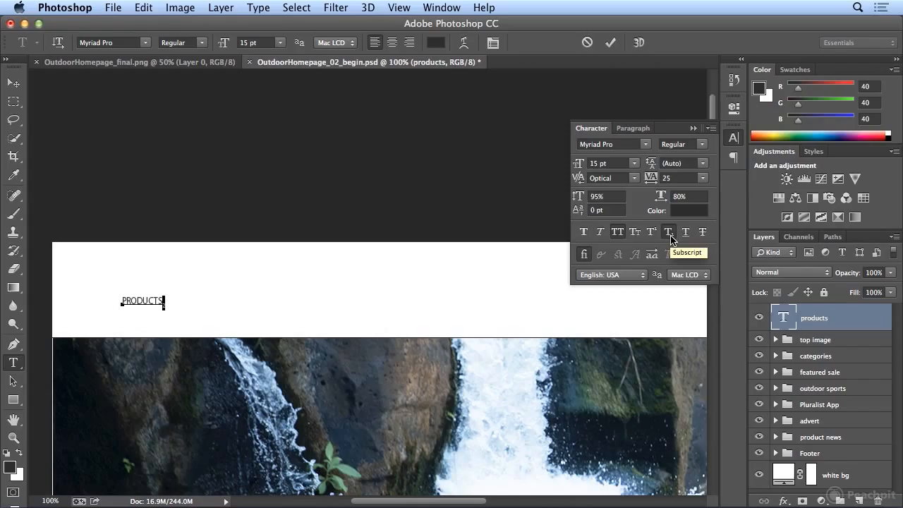
pyautogui.click(670, 236)
pyautogui.press('BackSpace')
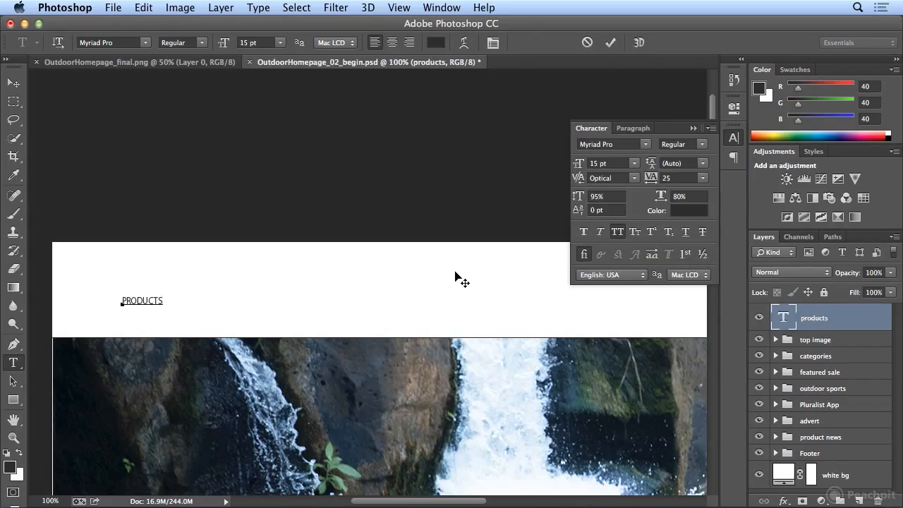
# Try Underline and Strikethrough on the word "PRODUCTS", turning each one off again
pyautogui.doubleClick(140, 300)
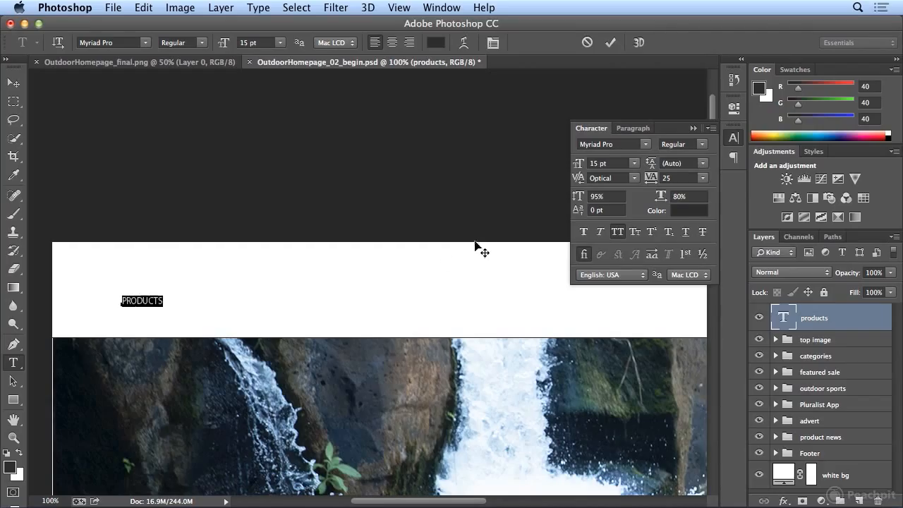
pyautogui.click(687, 234)
pyautogui.click(687, 235)
pyautogui.click(704, 233)
pyautogui.click(704, 234)
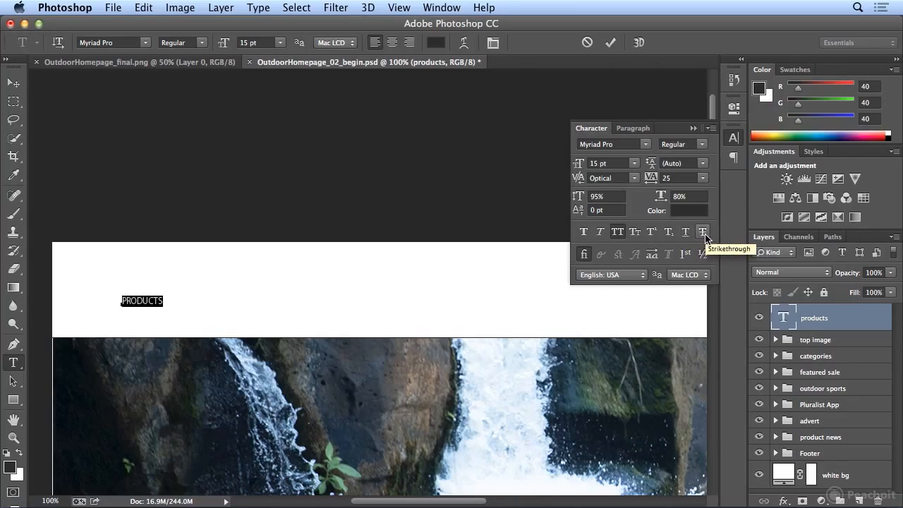
# Add the word "office" after "PRODUCTS" and turn off Standard Ligatures for it
pyautogui.click(163, 301)
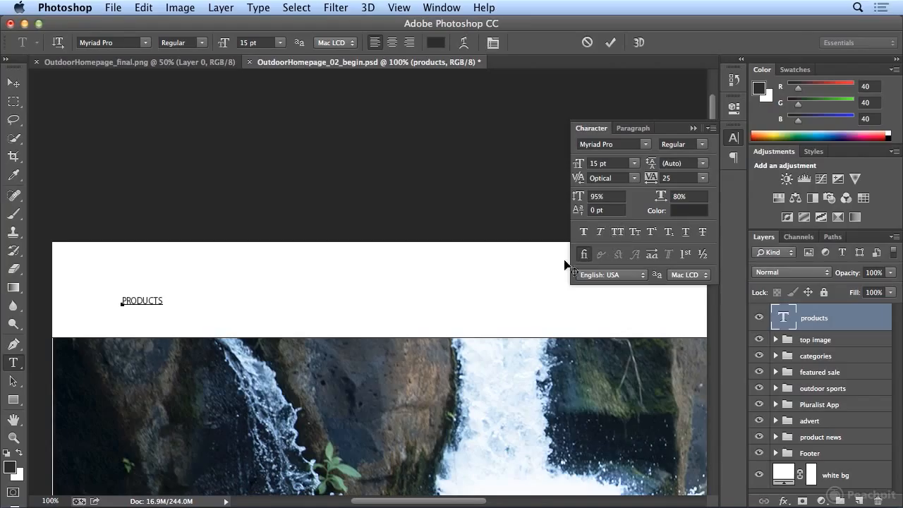
pyautogui.write('office')
pyautogui.doubleClick(174, 301)
pyautogui.click(590, 259)
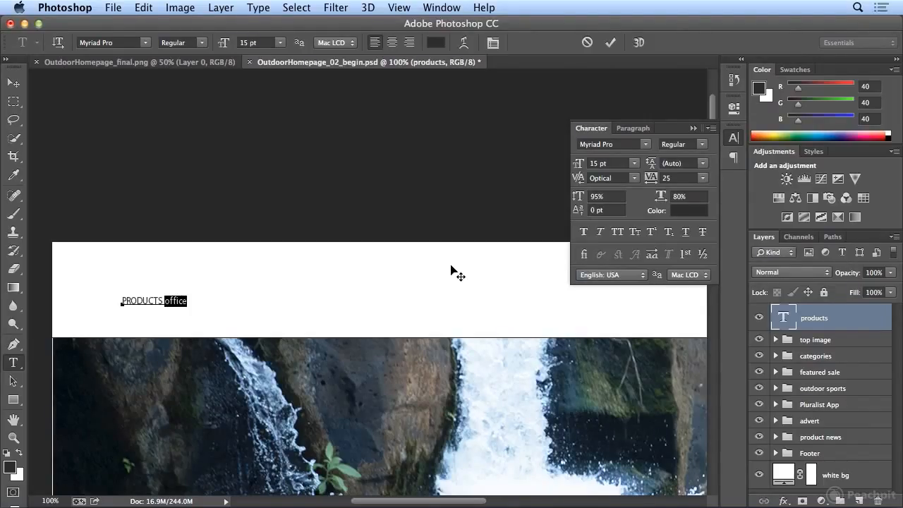
# Replace "office" with "1/2", try the Fractions option on it, and delete the fraction
pyautogui.press('BackSpace')
pyautogui.write('1/2')
pyautogui.doubleClick(167, 301)
pyautogui.click(709, 255)
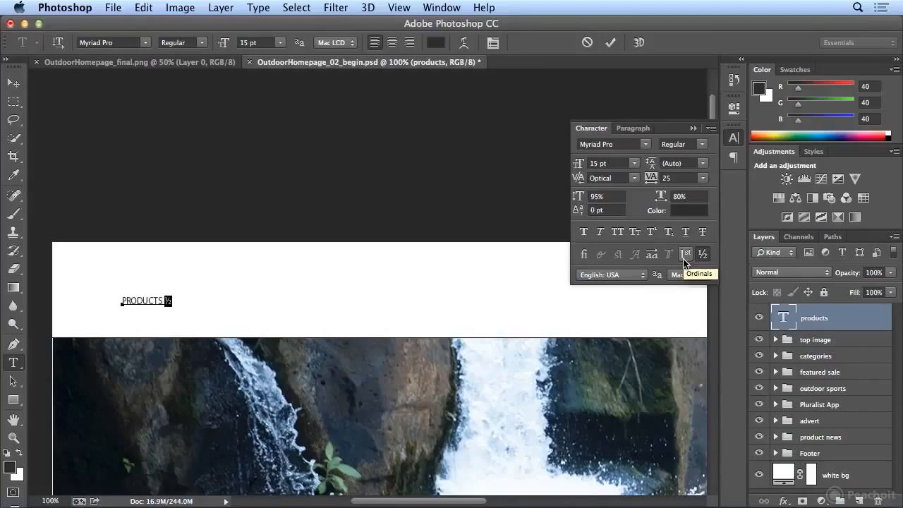
pyautogui.click(703, 261)
pyautogui.press('BackSpace')
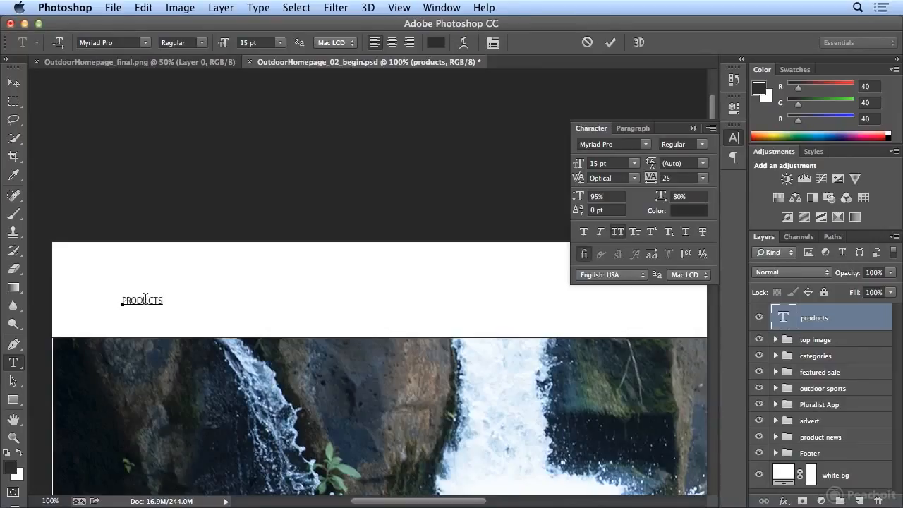
# Set the language of the word "PRODUCTS" to German: 2006 Reform
pyautogui.doubleClick(145, 299)
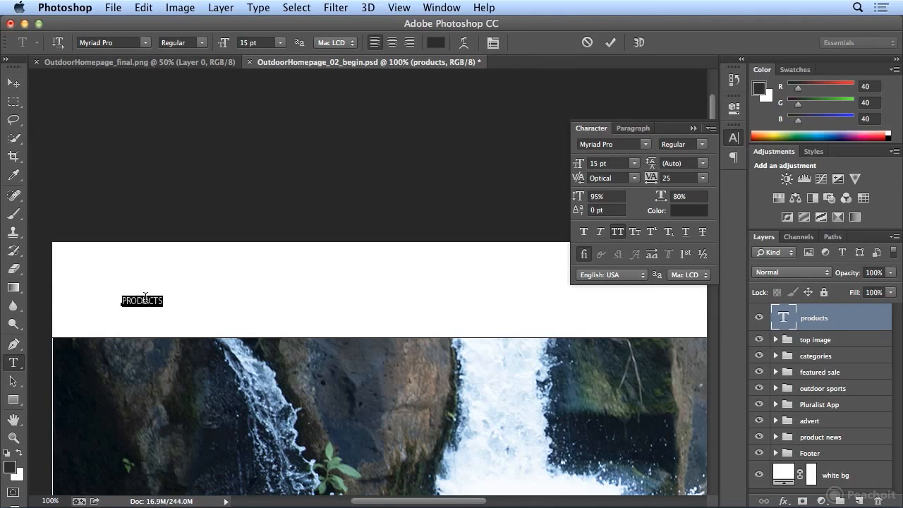
pyautogui.click(600, 276)
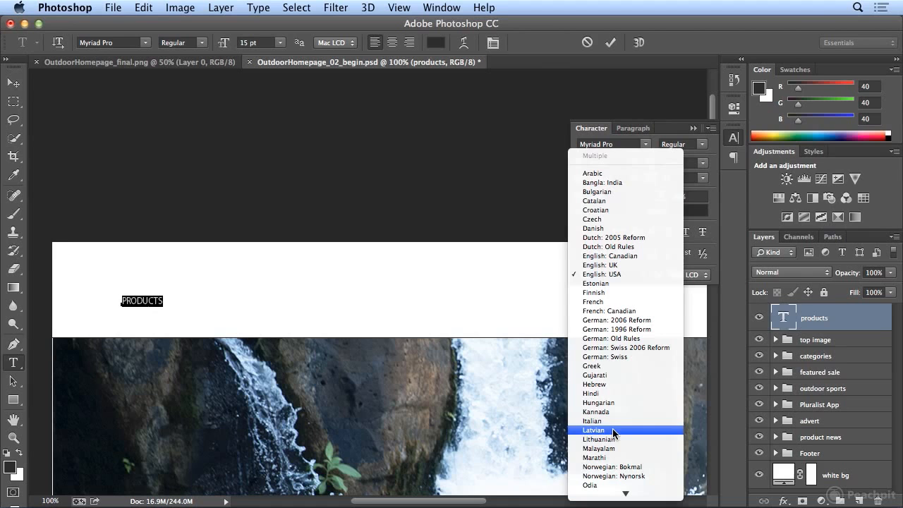
pyautogui.click(648, 326)
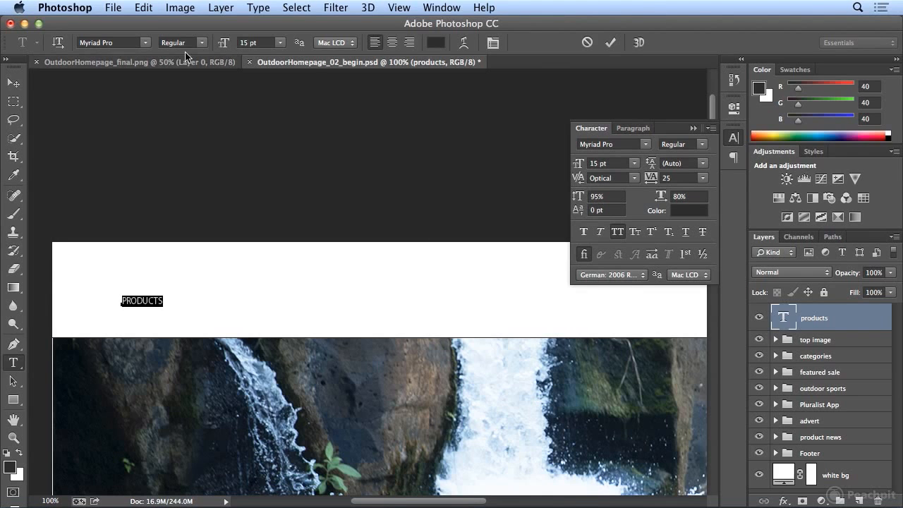
# Run a spelling check on "PRODUCTS" without changing the word, and set its language back to English: USA
pyautogui.click(139, 10)
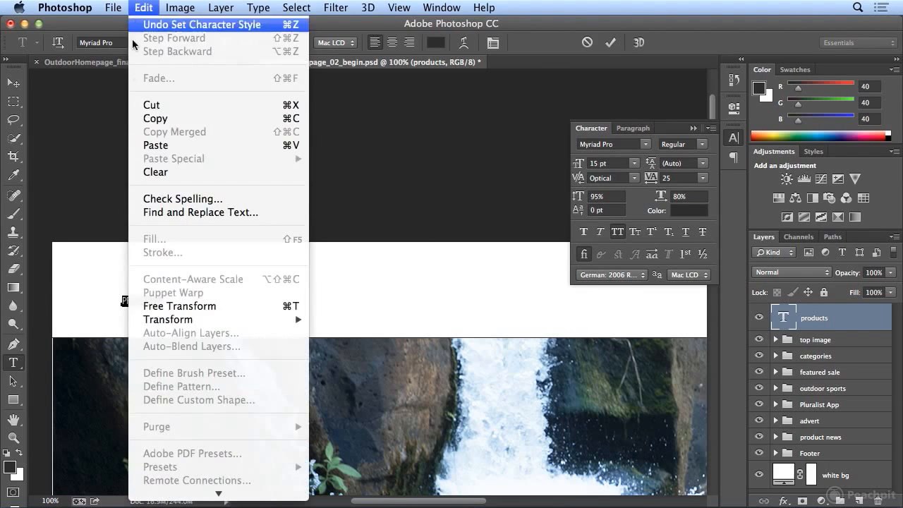
pyautogui.click(182, 200)
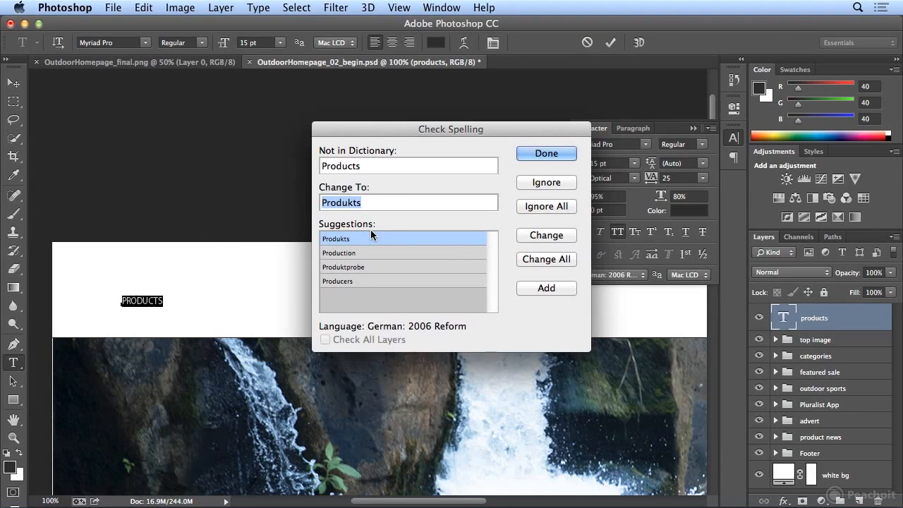
pyautogui.click(556, 152)
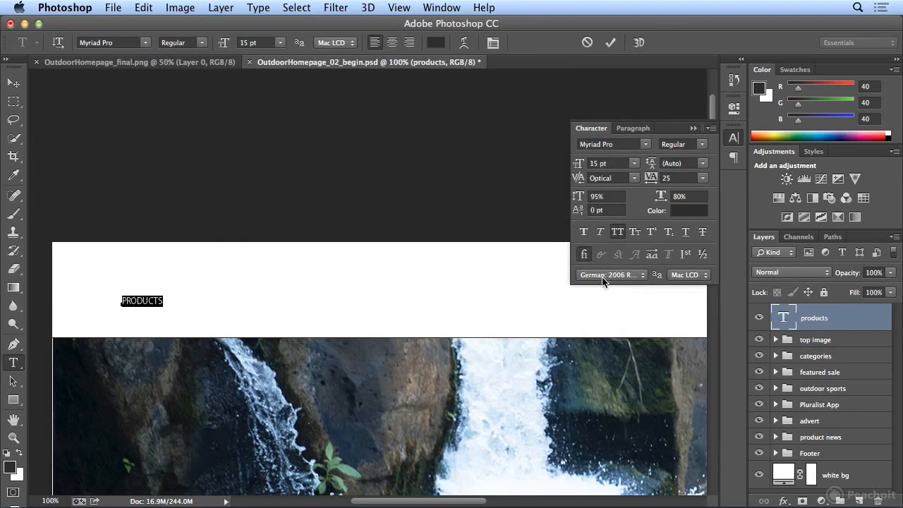
pyautogui.click(604, 277)
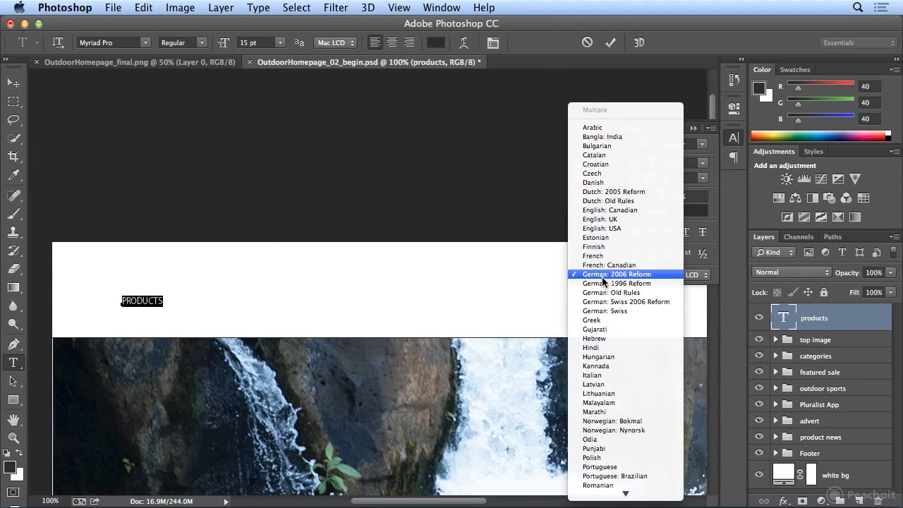
pyautogui.click(618, 228)
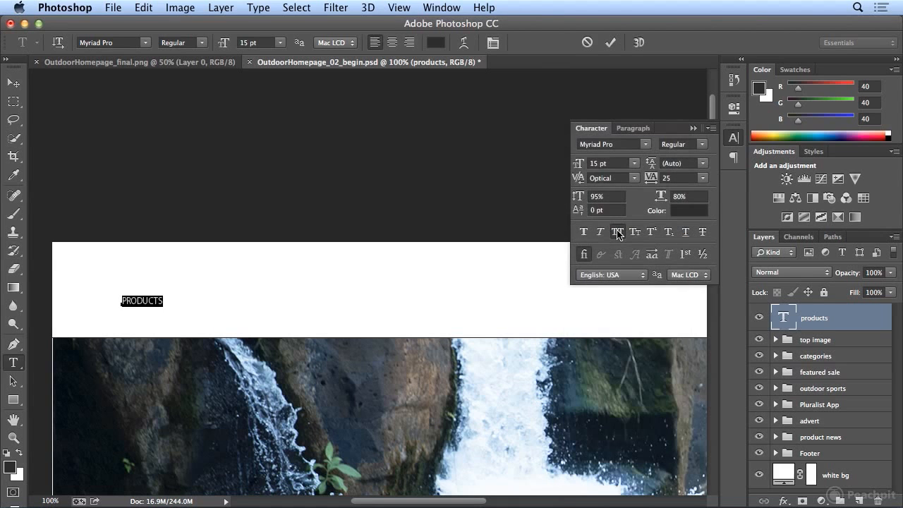